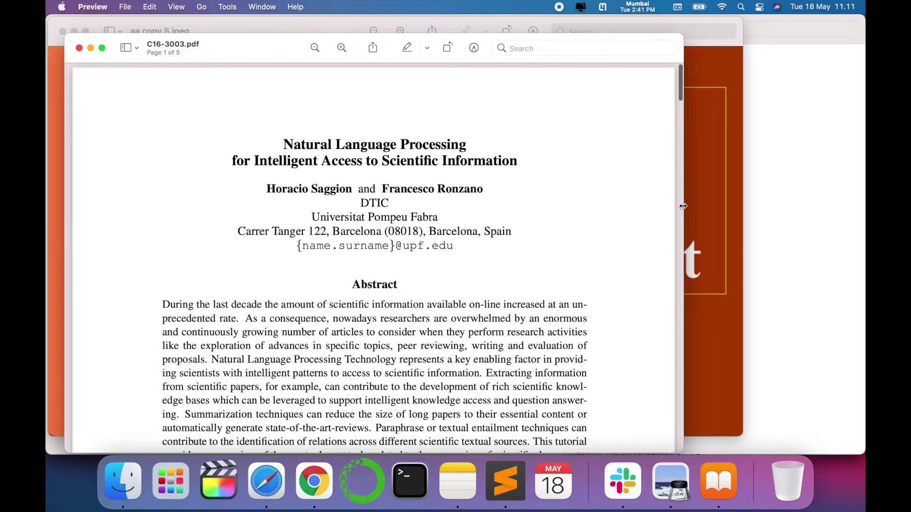
Step: Scroll through pages 1–2 of C16-3003.pdf, then close it to reveal aa copy 5.jpeg
scroll(623, 296, "down", 3)
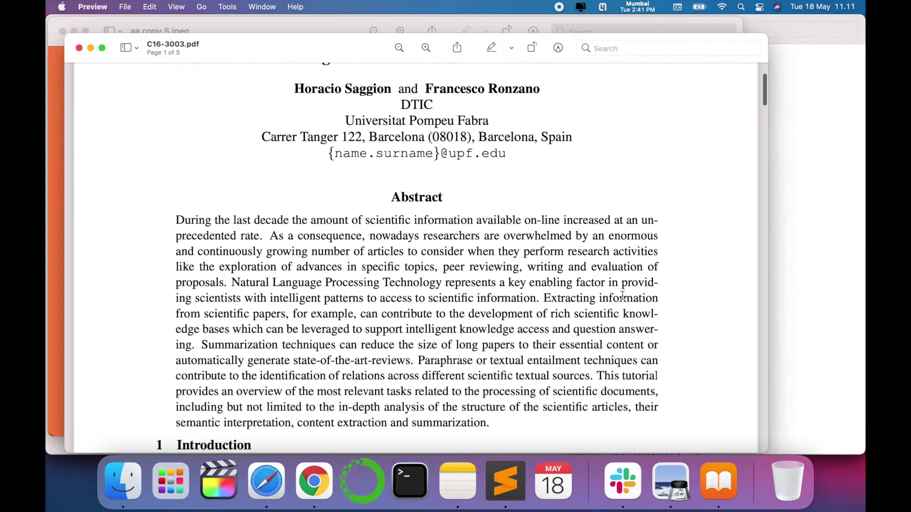
scroll(623, 296, "down", 10)
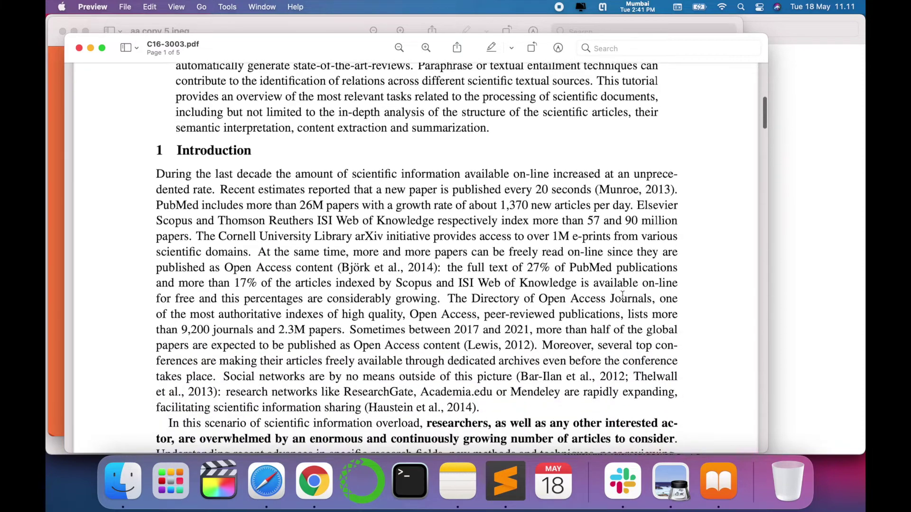
scroll(623, 296, "down", 10)
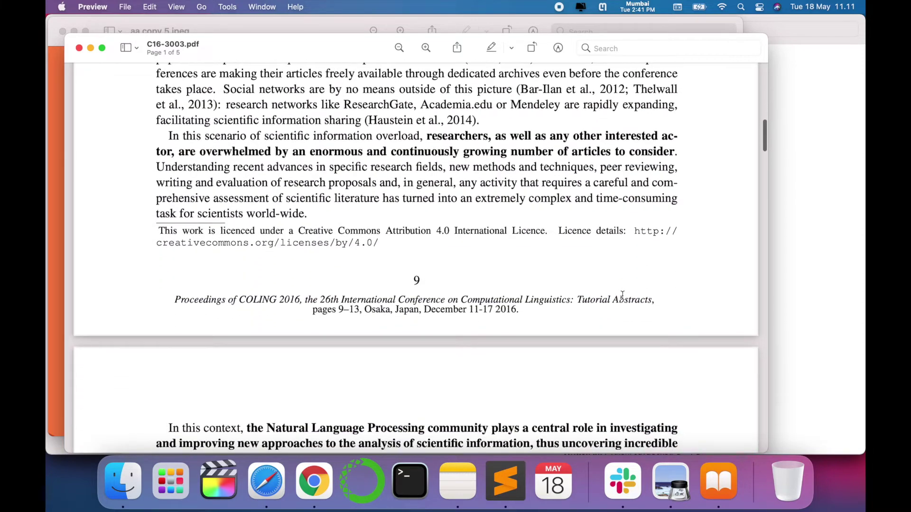
scroll(623, 296, "down", 6)
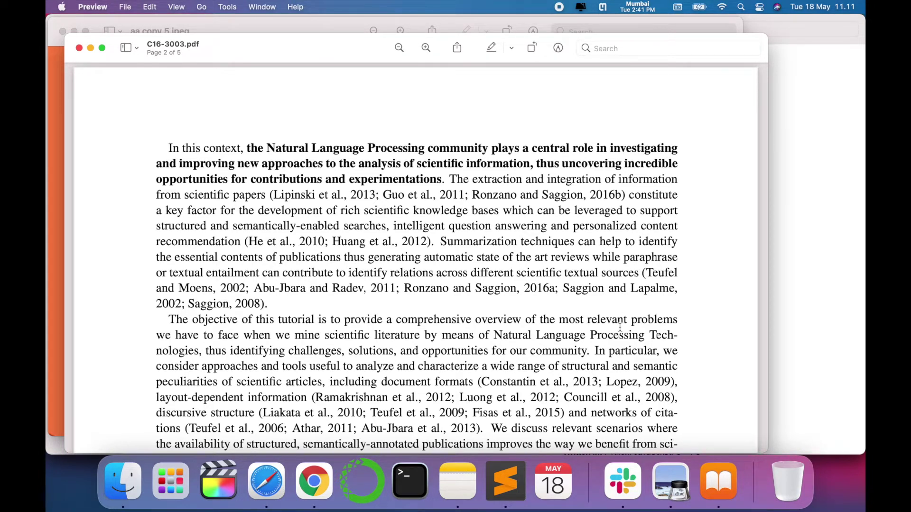
scroll(620, 327, "down", 15)
scroll(620, 327, "down", 8)
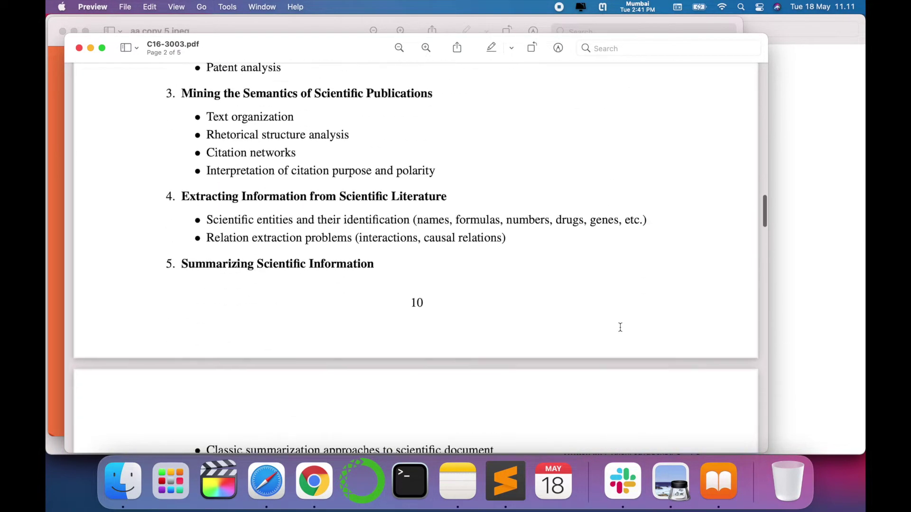
scroll(620, 327, "up", 4)
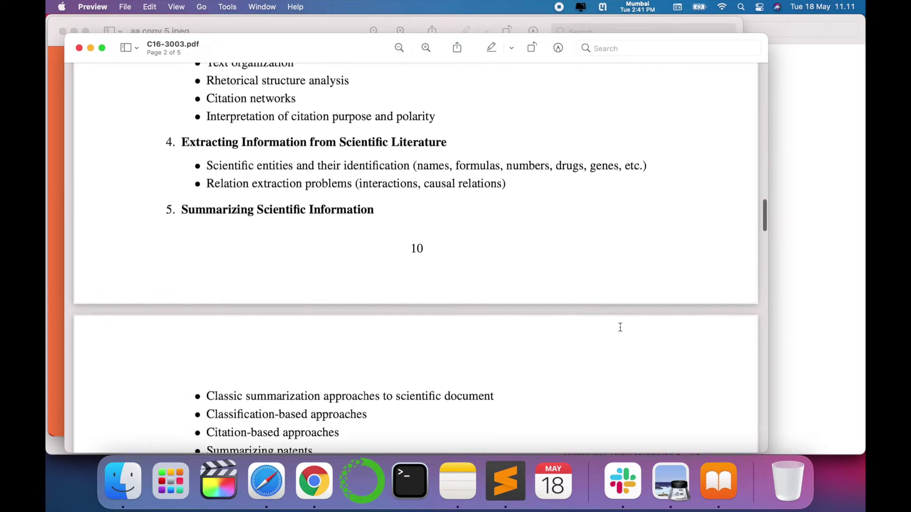
left_click(79, 48)
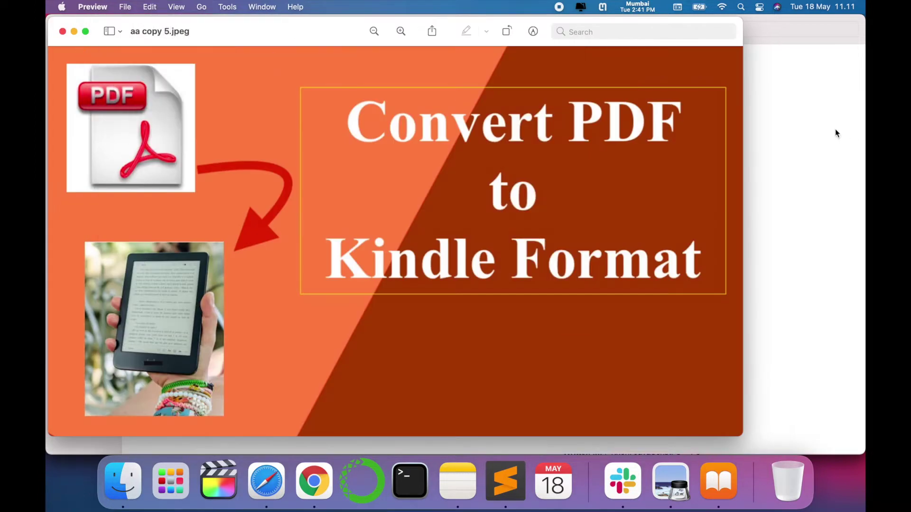
Step: Page through the Unfinished: A Memoir EPUB in Apple Books, then close it and select C16-3003.pdf
left_click(62, 32)
double_click(221, 72)
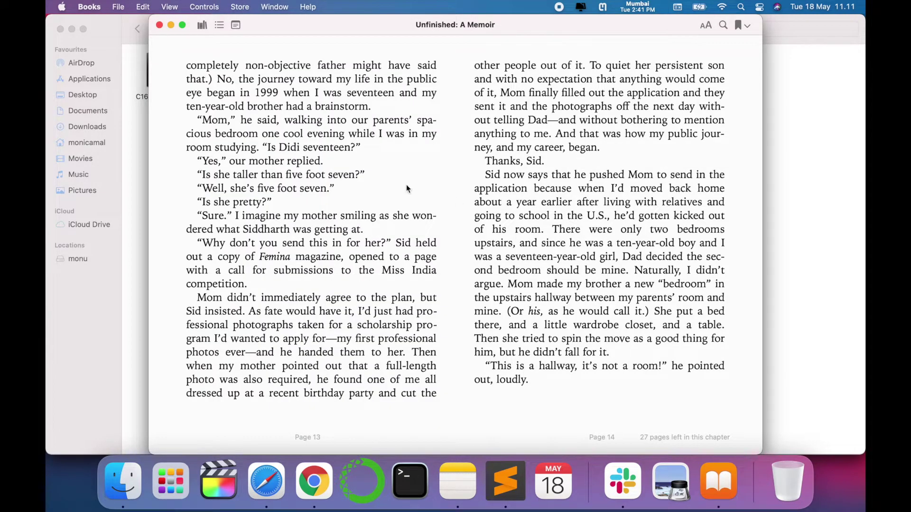
scroll(573, 221, "right", 5)
scroll(573, 220, "right", 5)
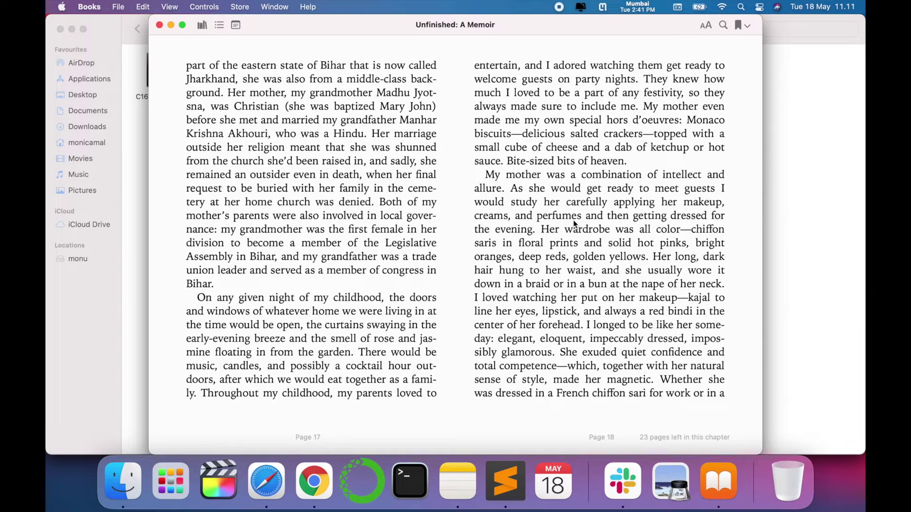
scroll(573, 220, "right", 5)
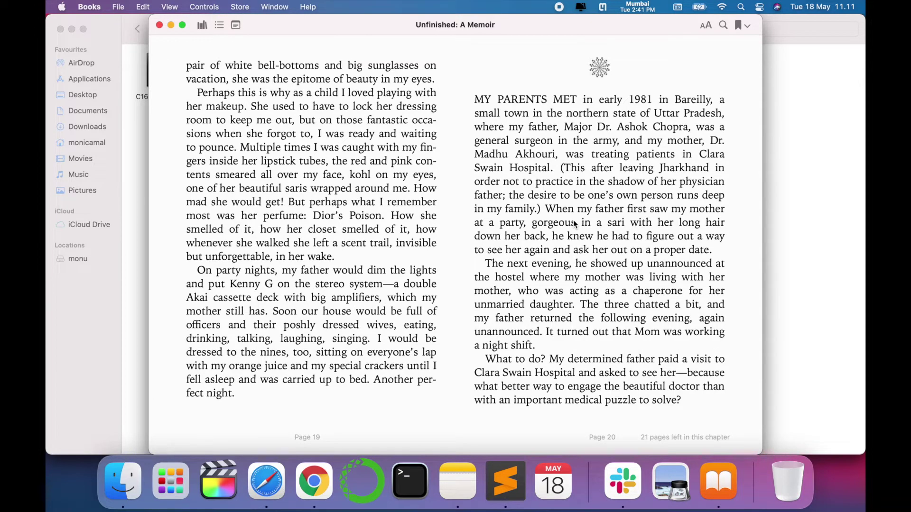
scroll(574, 224, "right", 10)
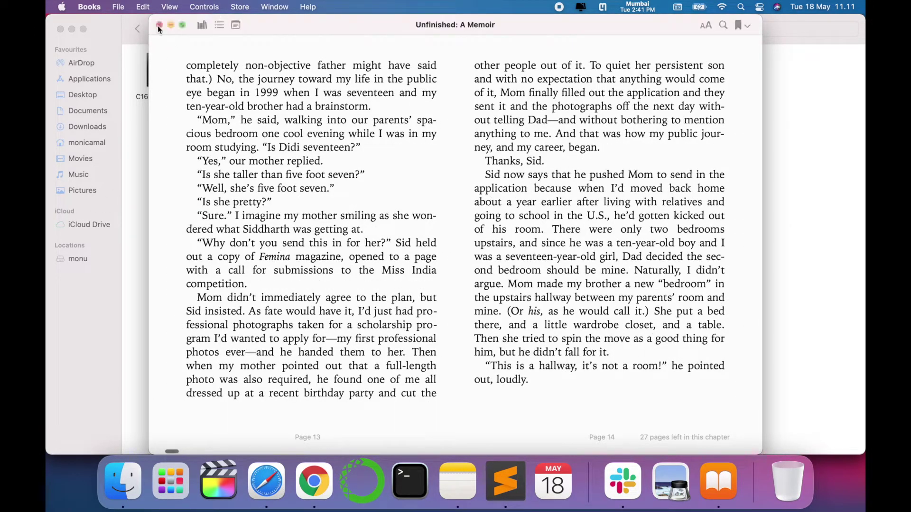
left_click(159, 25)
left_click(164, 78)
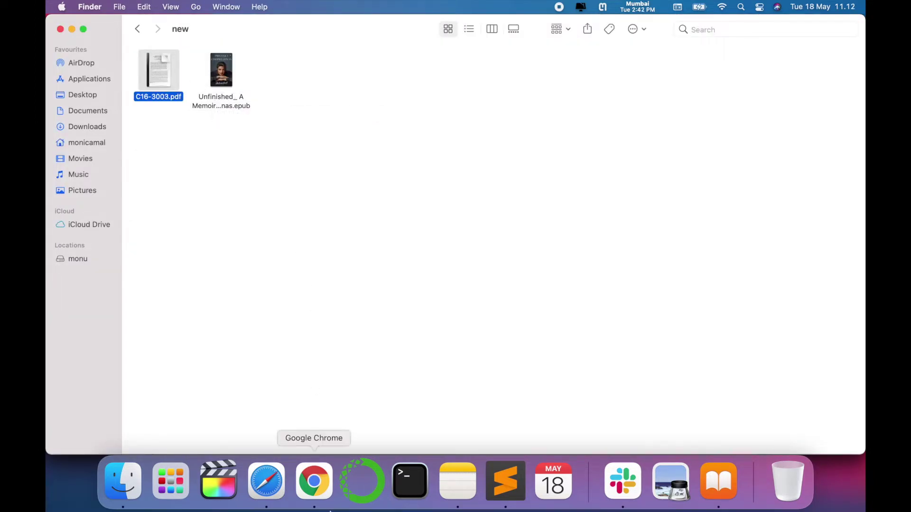
Step: Open the official calibre website from Chrome's search results and agree to its privacy notice
left_click(314, 483)
left_click(208, 110)
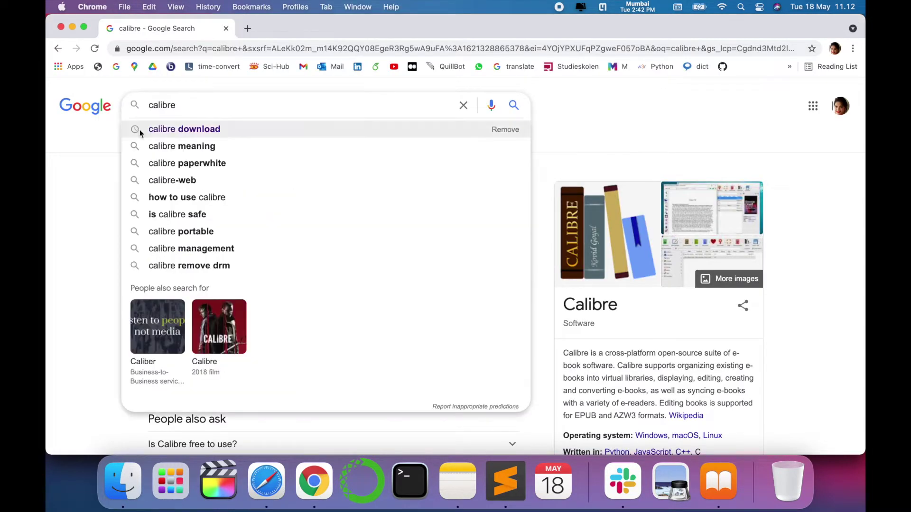
left_click(69, 152)
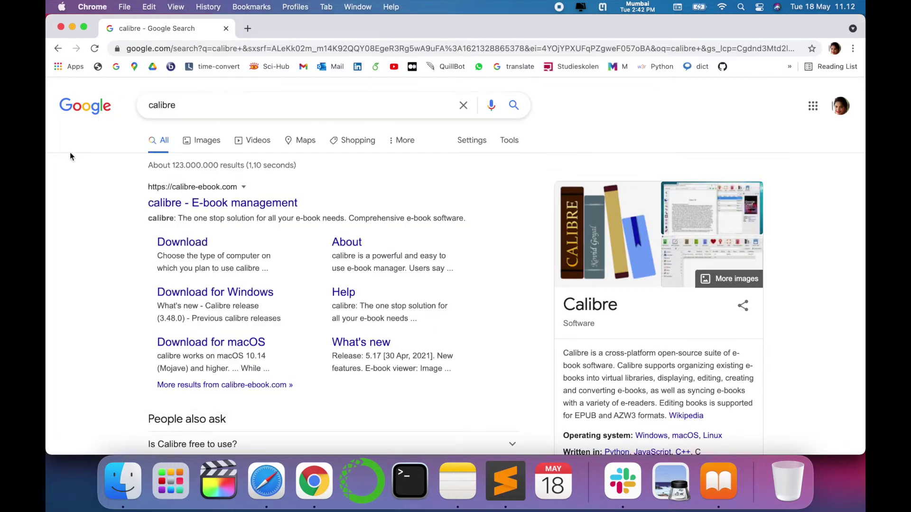
left_click(256, 204)
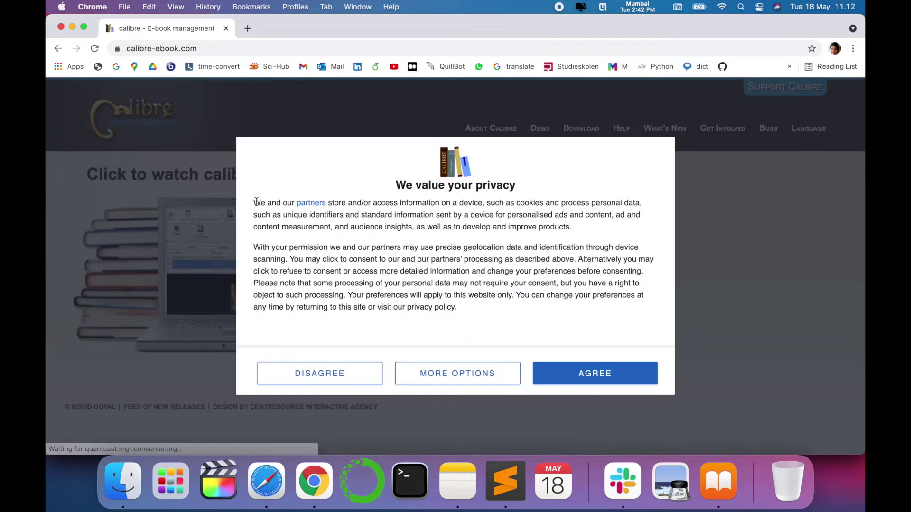
left_click(599, 364)
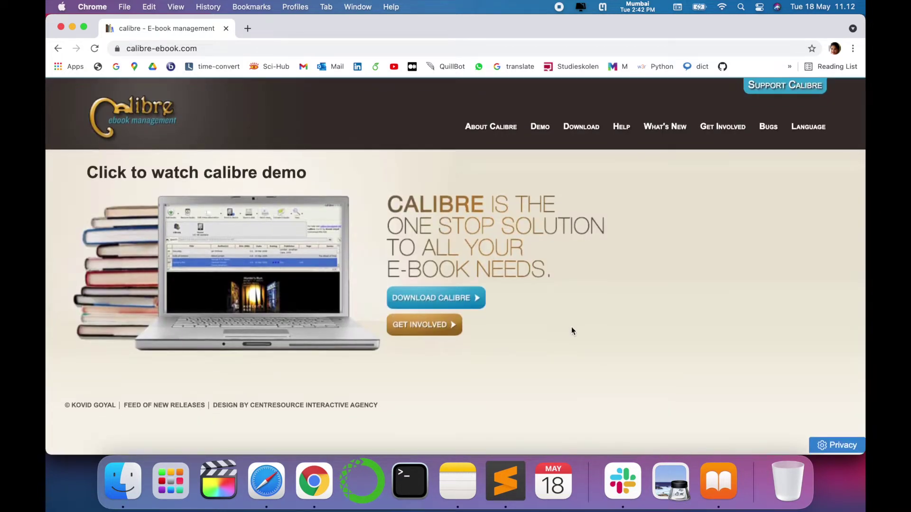
Step: Select the whole calibre-ebook.com address in the address bar, then return to the page
left_click(212, 47)
key("super+a")
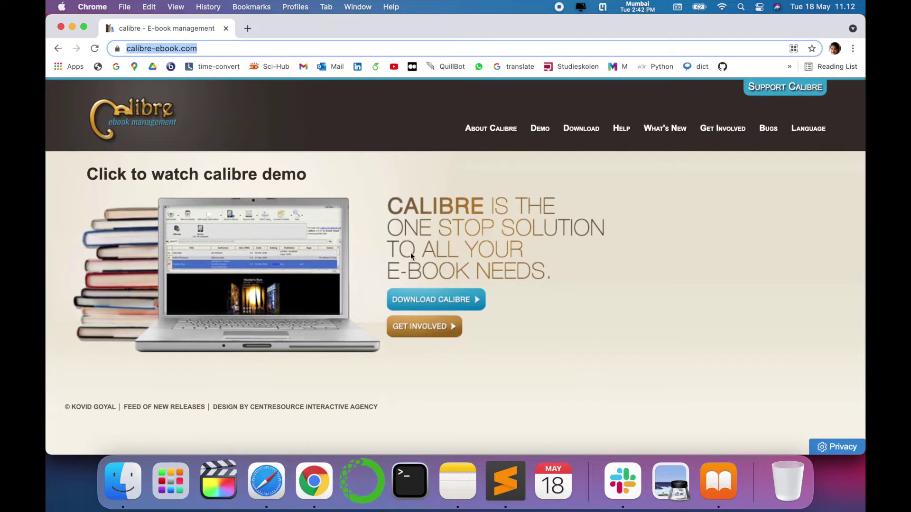
left_click(351, 103)
Step: Download the calibre 5.17.0 installer for macOS from the calibre download page
left_click(436, 299)
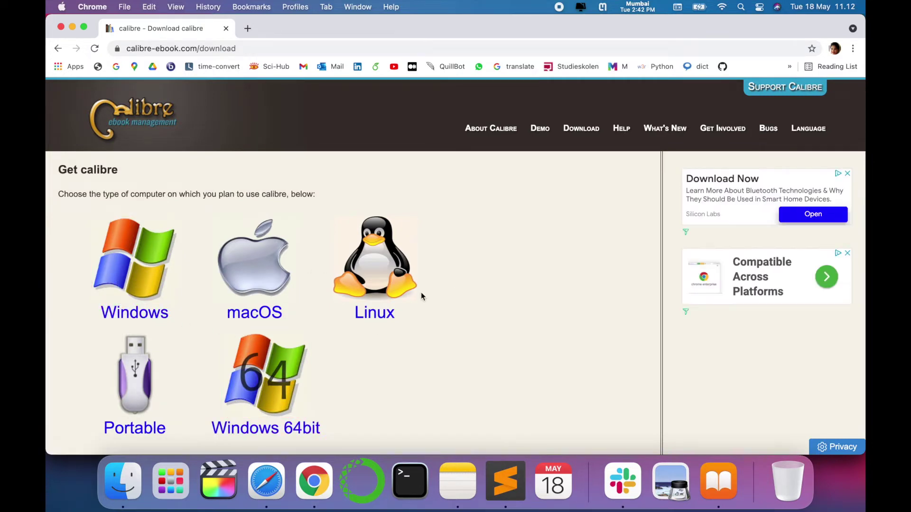
scroll(418, 339, "down", 1)
scroll(418, 339, "down", 5)
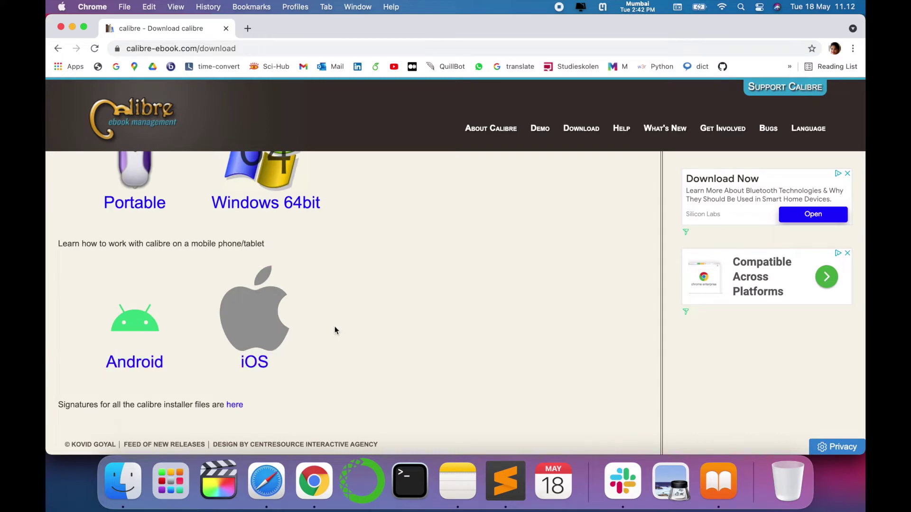
scroll(308, 343, "up", 5)
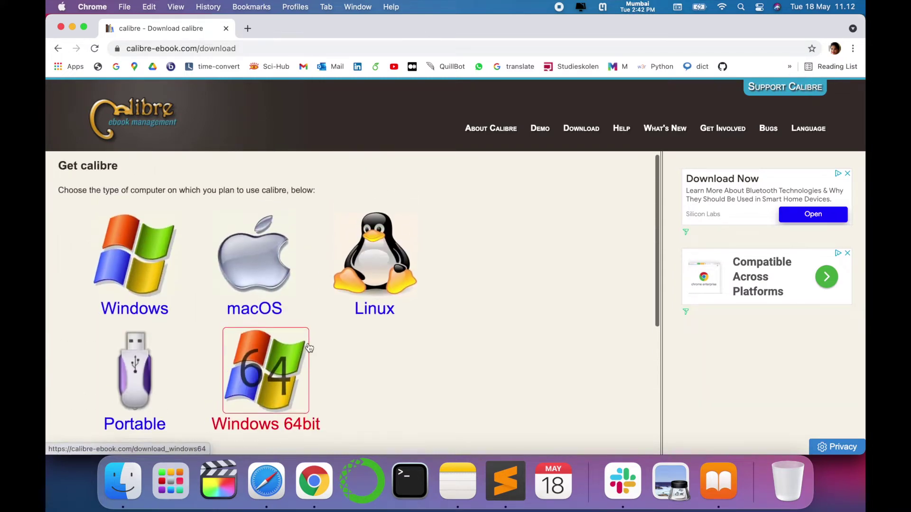
left_click(267, 281)
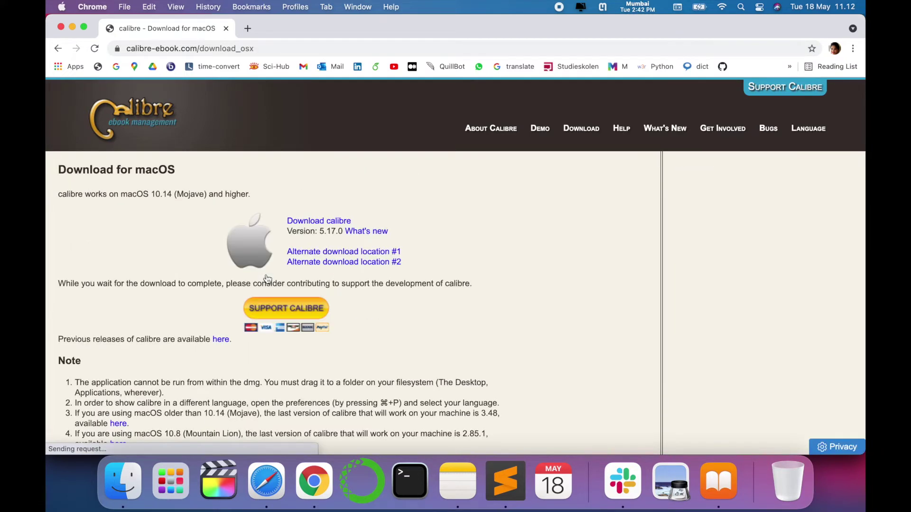
left_click(336, 222)
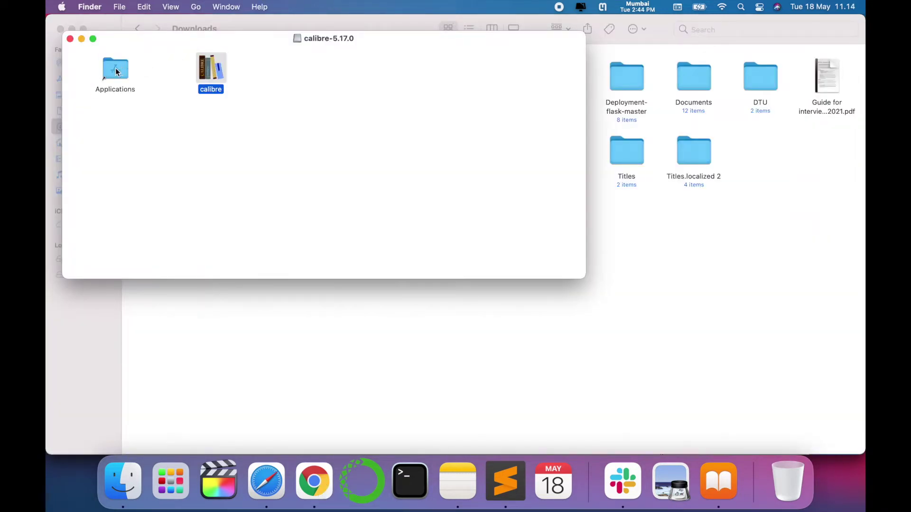
Step: Find calibre in Launchpad by searching 'ca' and launch it
left_click(269, 53)
key("F4")
type("ca")
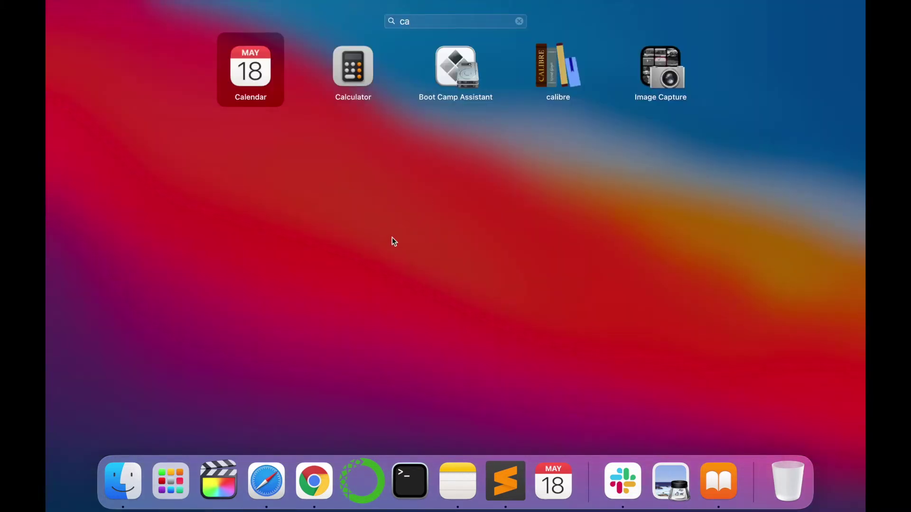
left_click(557, 66)
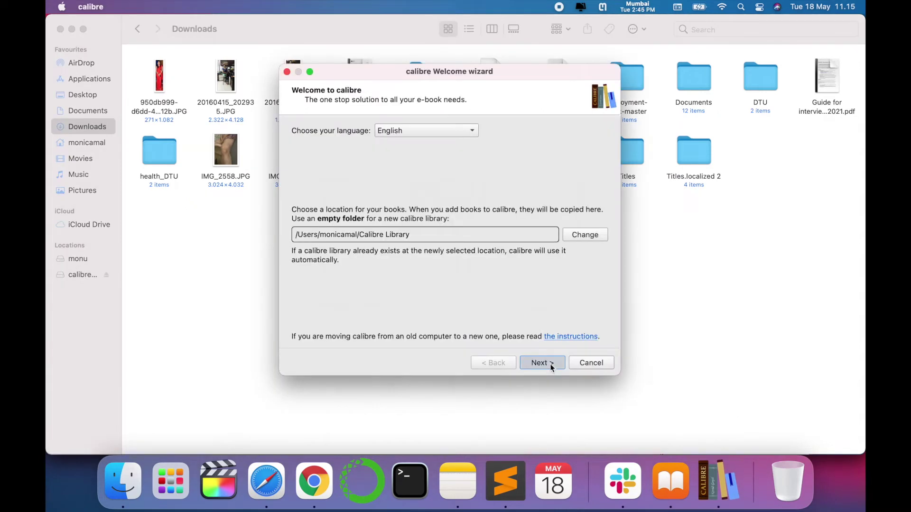
Step: Finish the Welcome wizard with English, the default library and a generic e-reader, and move the window right
left_click(551, 364)
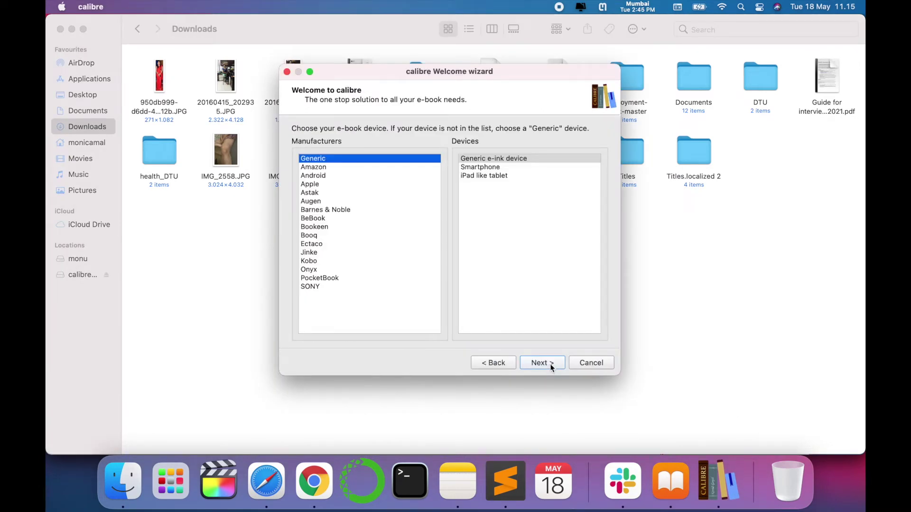
left_click(548, 363)
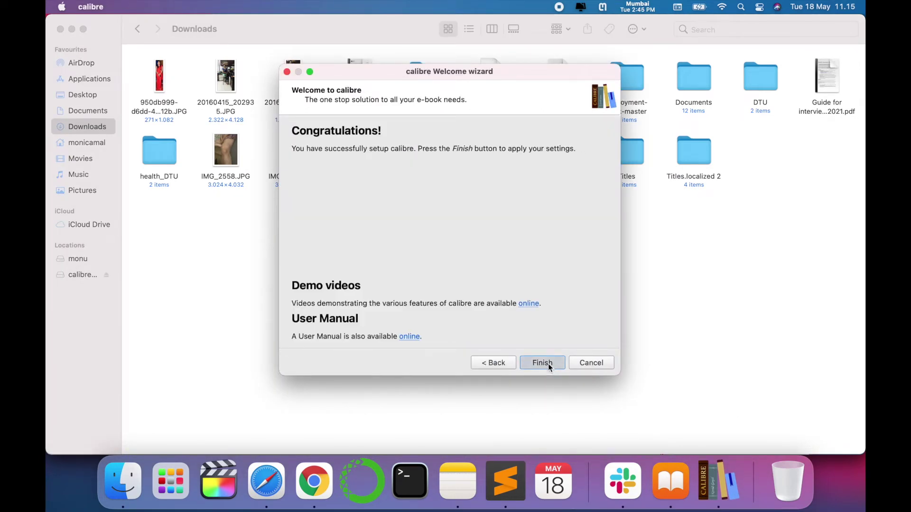
left_click(548, 364)
left_click_drag(421, 19, 521, 24)
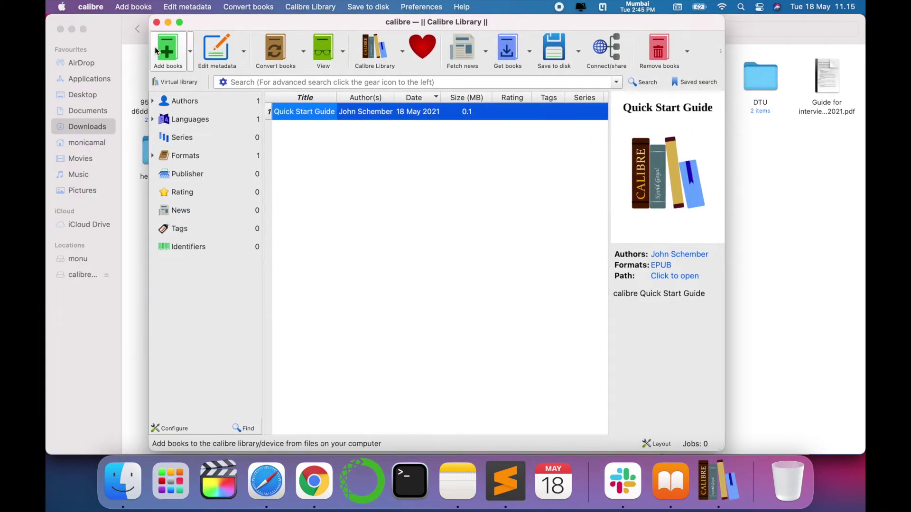
left_click(169, 55)
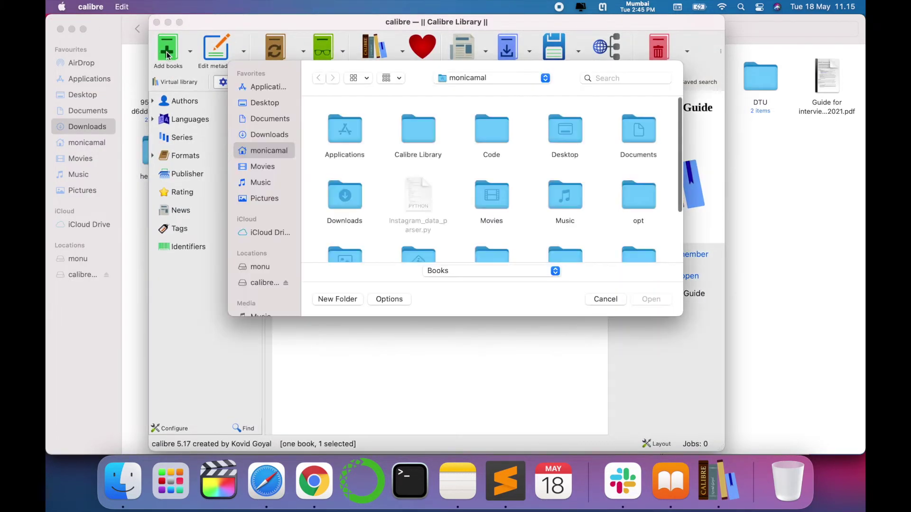
Step: Add C16-3003.pdf from the new folder to the library as a second book
left_click(331, 155)
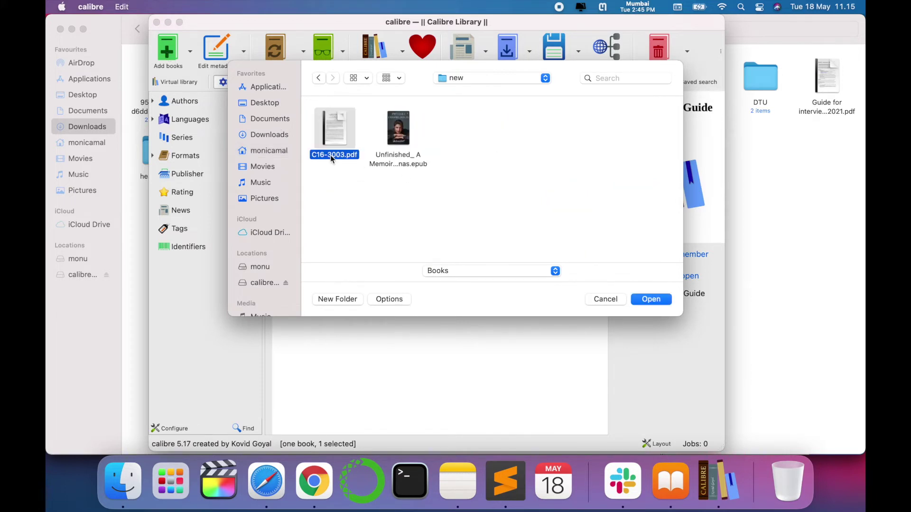
left_click(665, 299)
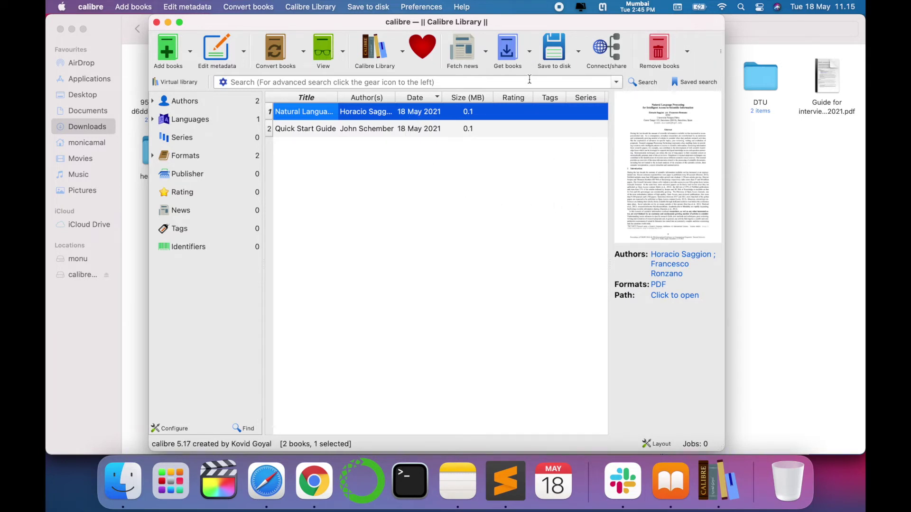
left_click(275, 49)
Step: Convert the Natural Language Processing paper to EPUB, then close the calibre window
left_click(791, 56)
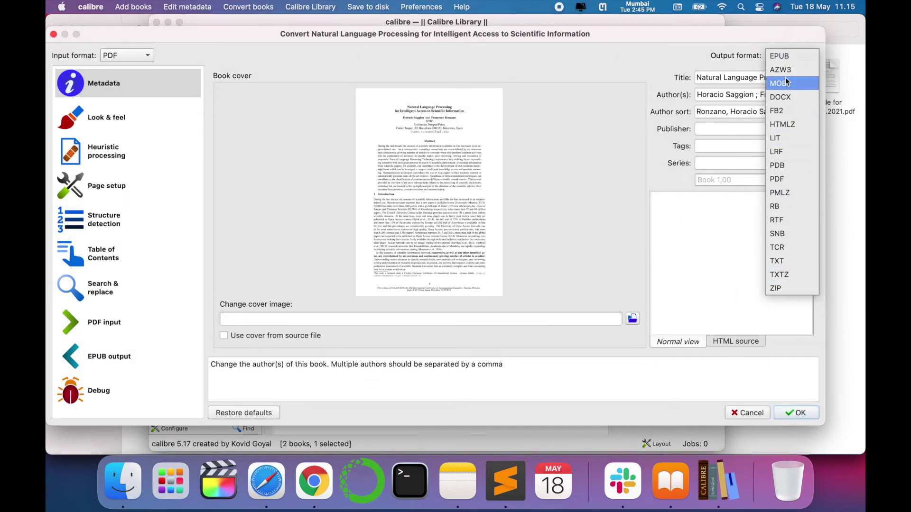
left_click(785, 56)
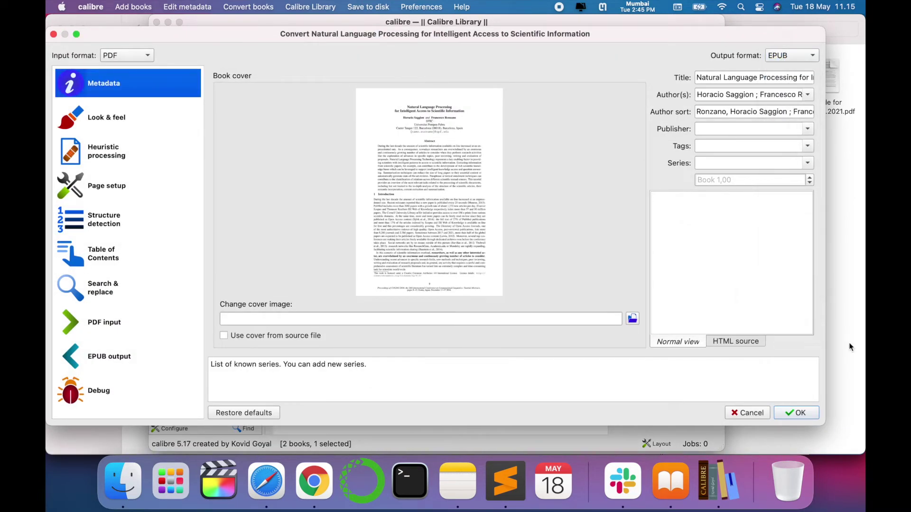
left_click(800, 413)
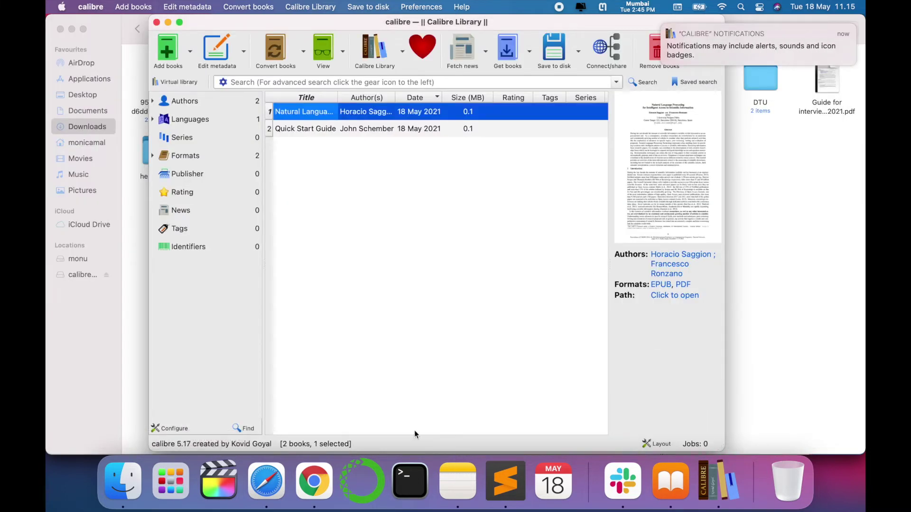
left_click(157, 23)
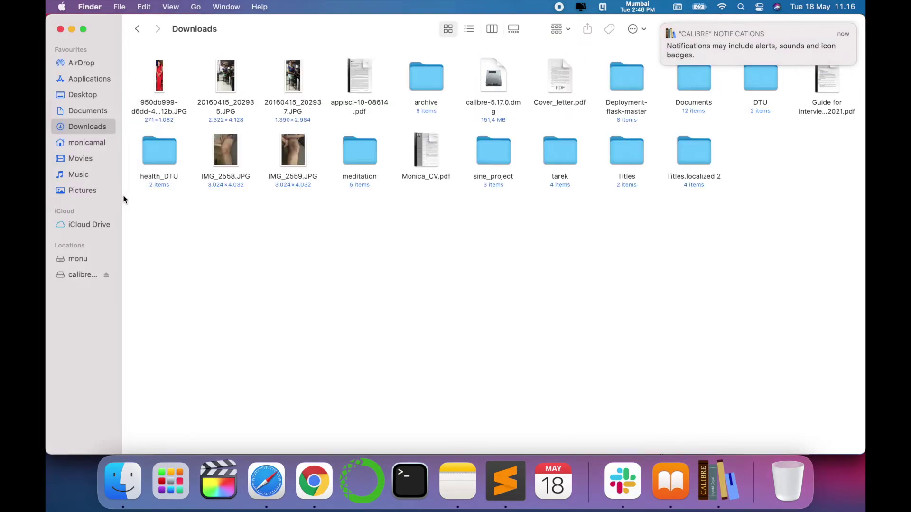
Step: Swipe through the converted paper's EPUB pages in Apple Books up to the references
scroll(400, 206, "right", 5)
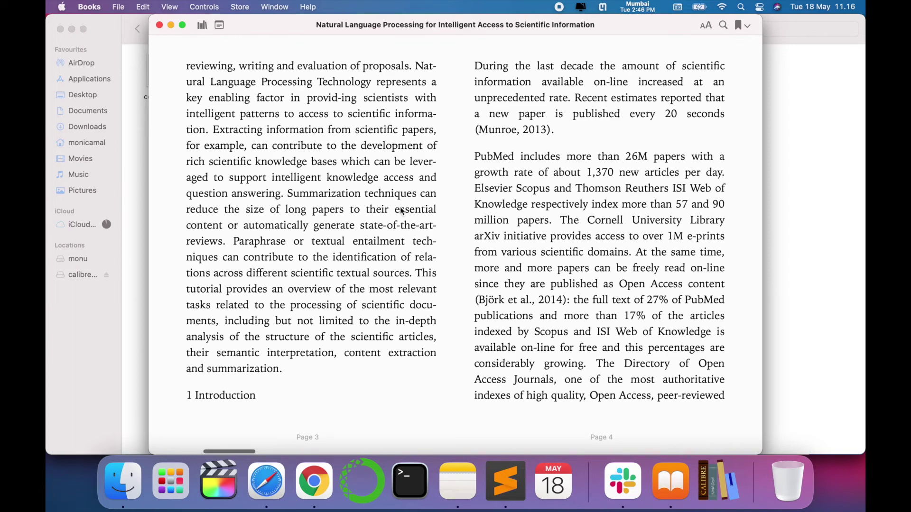
scroll(401, 207, "right", 5)
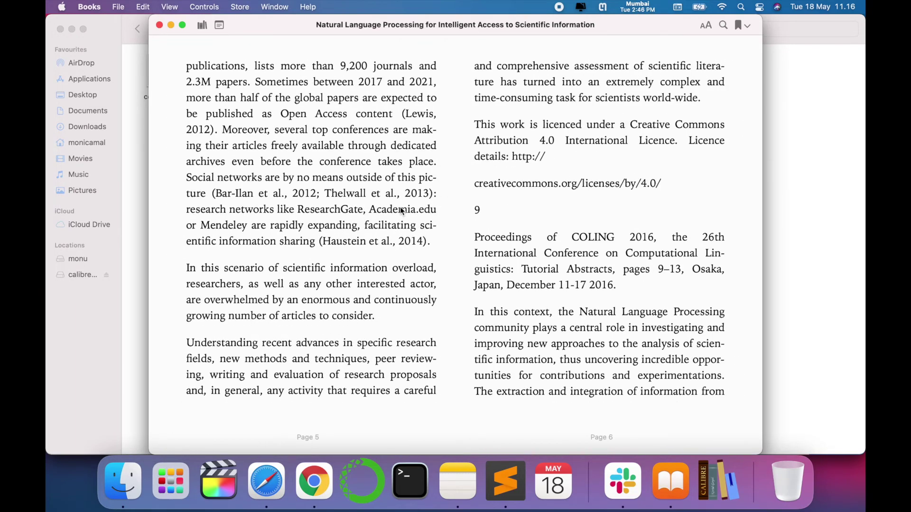
scroll(402, 211, "right", 5)
scroll(402, 211, "right", 5)
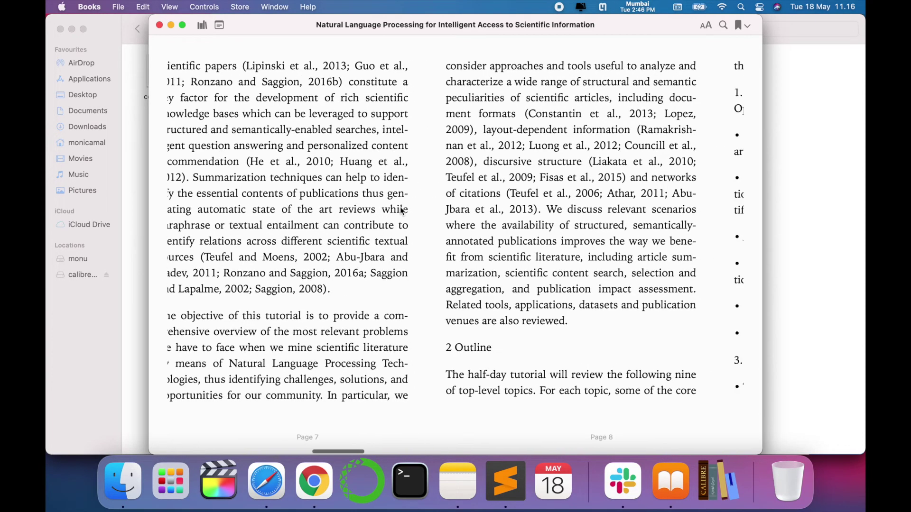
scroll(471, 274, "right", 10)
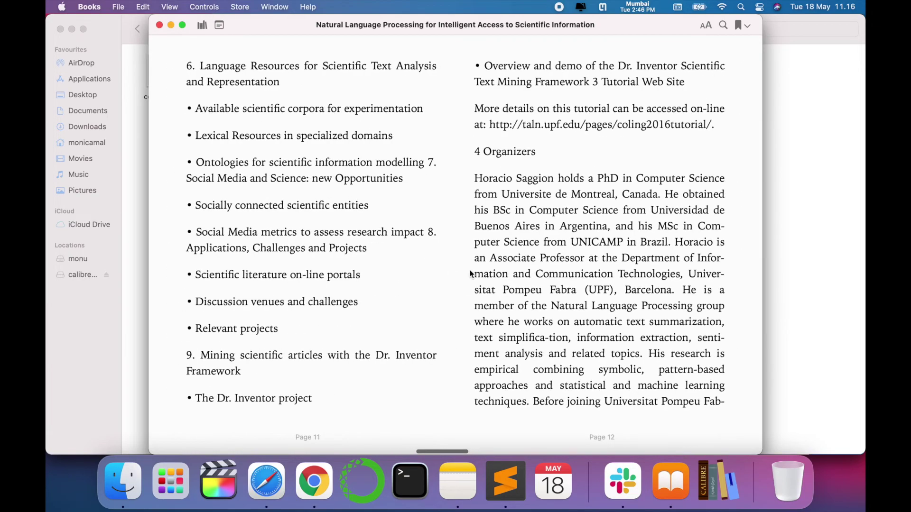
scroll(471, 274, "right", 10)
scroll(471, 274, "left", 10)
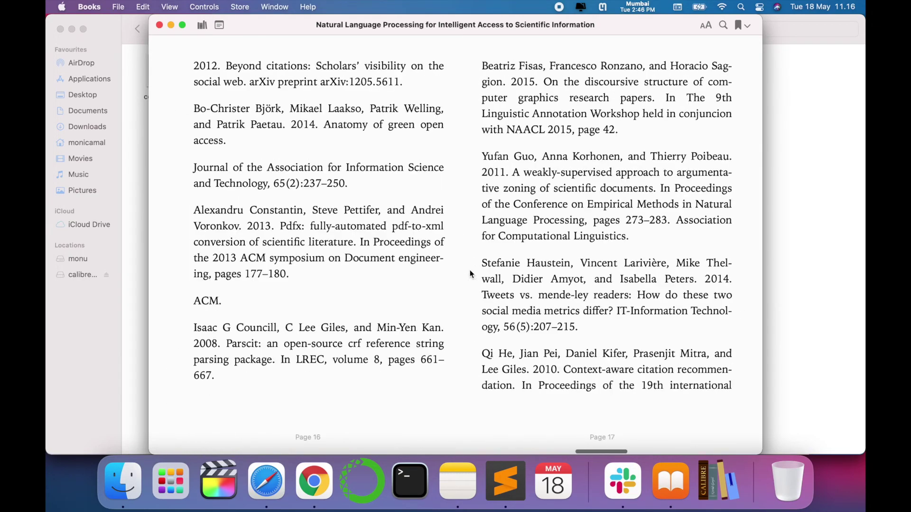
scroll(471, 274, "left", 5)
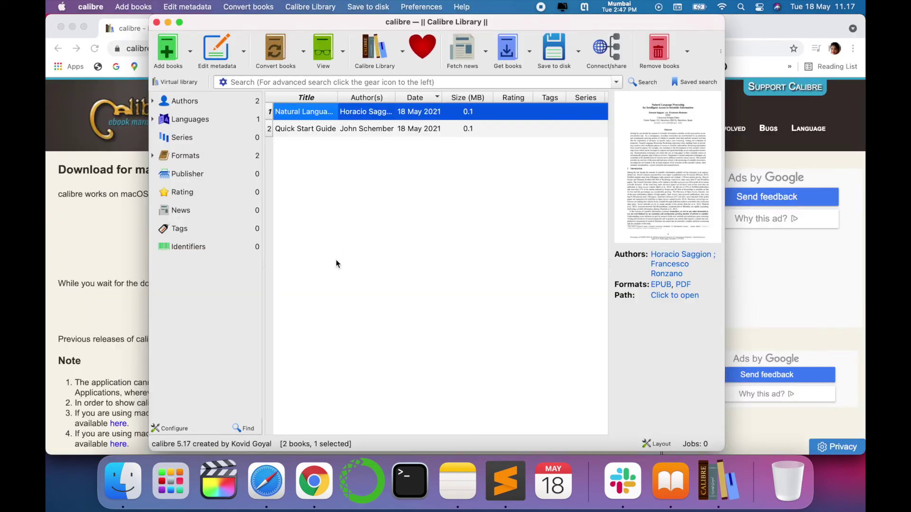
Step: Open the Calibre Library menu to review its library management options
left_click(330, 8)
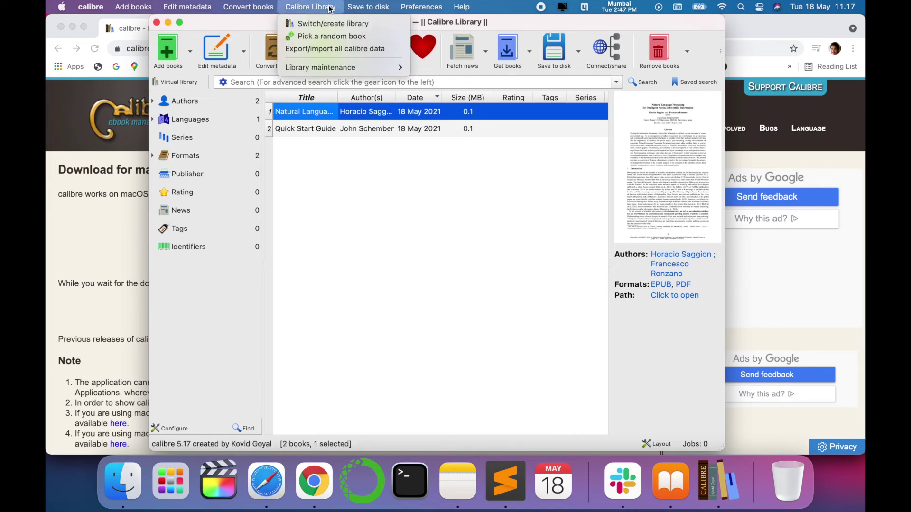